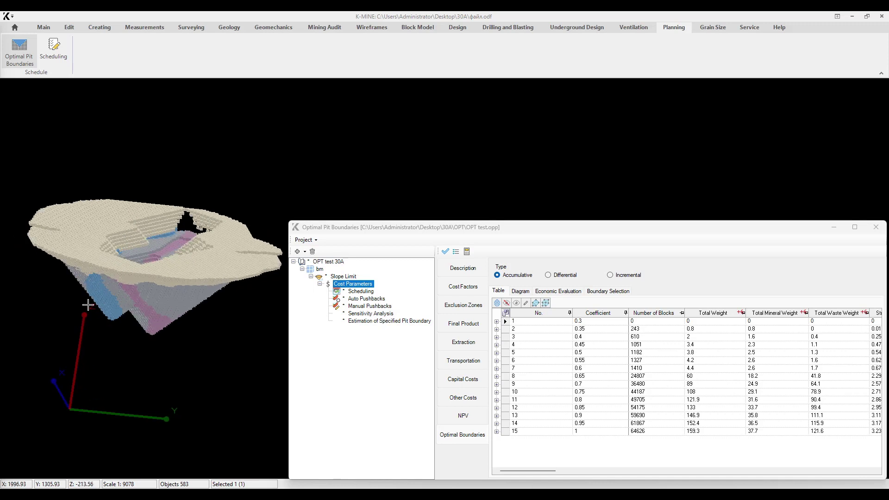
Examine the mass/profit diagram for the optimal boundaries, and their economic evaluation chart in accumulative, differential and incremental form.
click(505, 417)
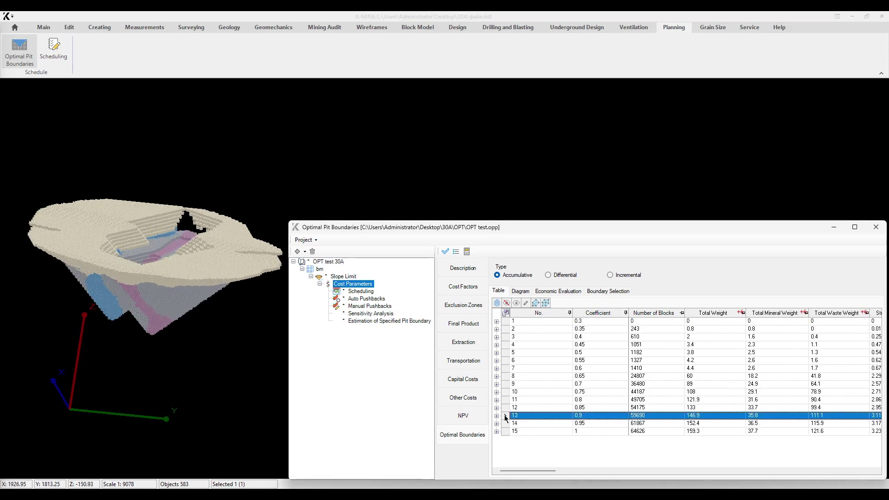
click(521, 292)
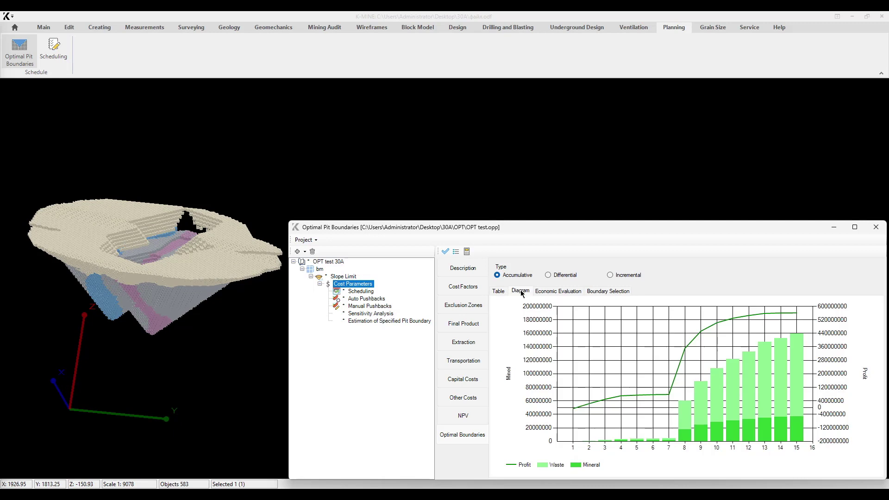
click(560, 292)
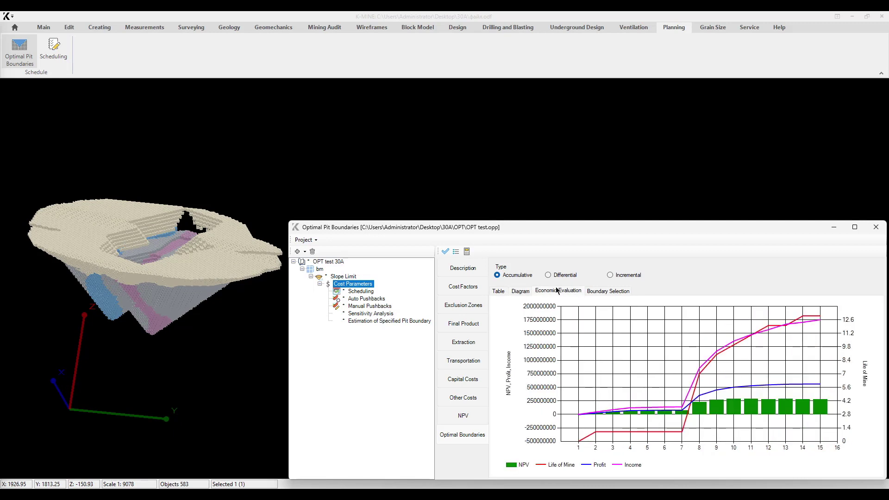
click(563, 275)
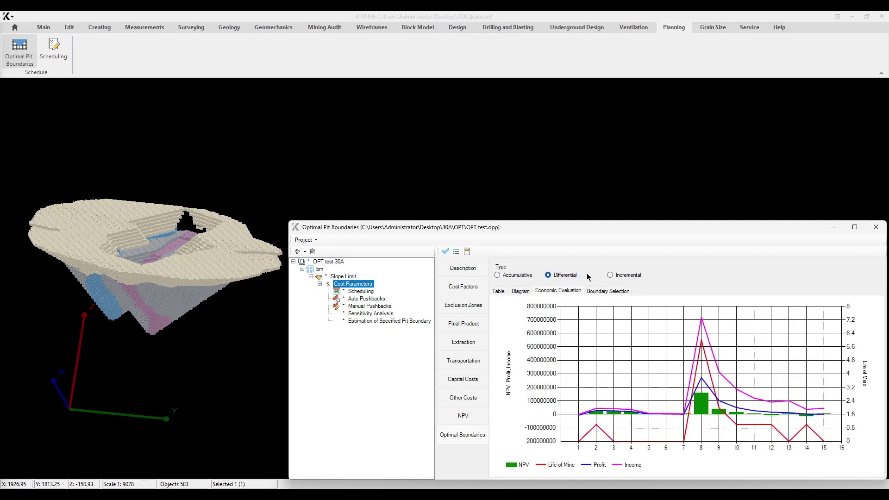
click(625, 276)
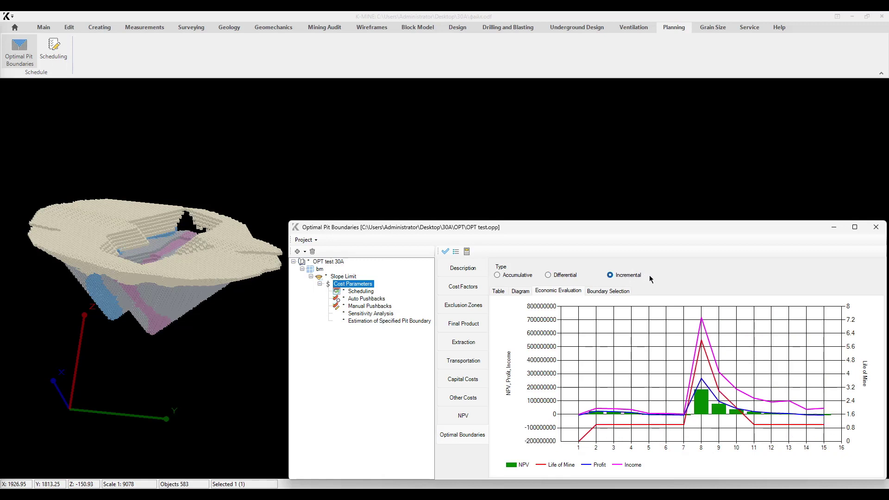
Compare the boundary selection chart in differential and incremental form, and return to the results table.
click(524, 276)
click(601, 290)
click(566, 276)
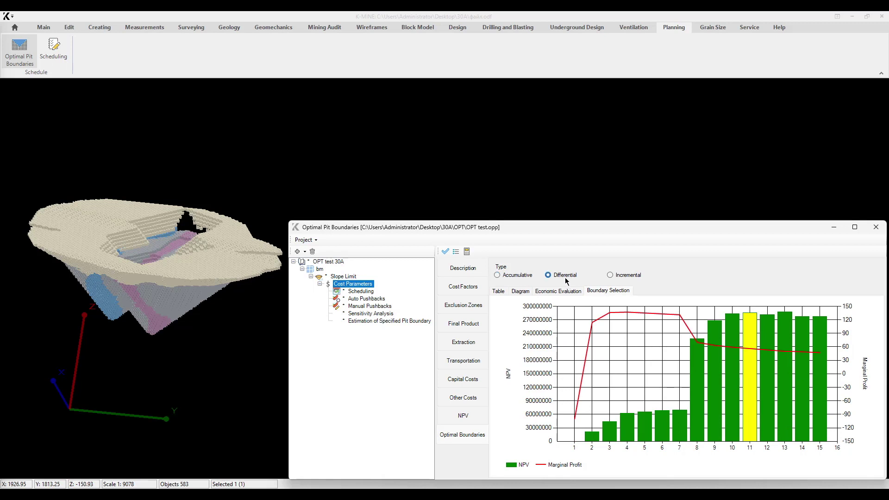
click(626, 279)
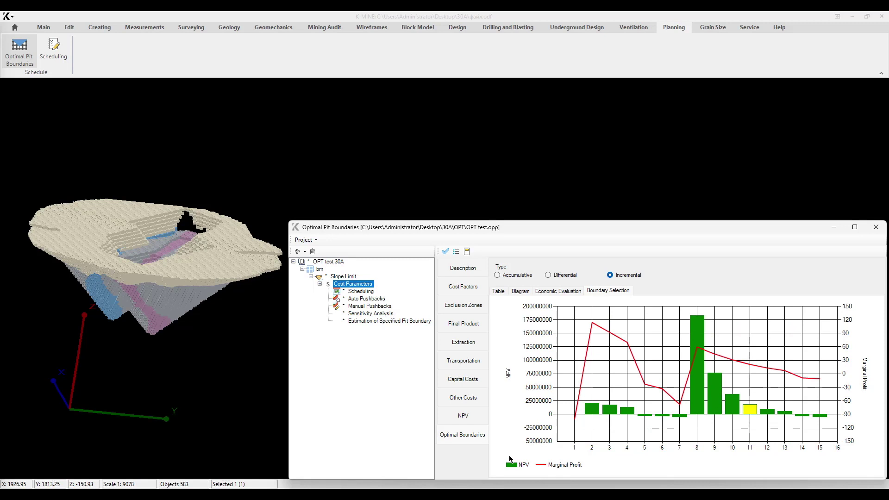
click(499, 291)
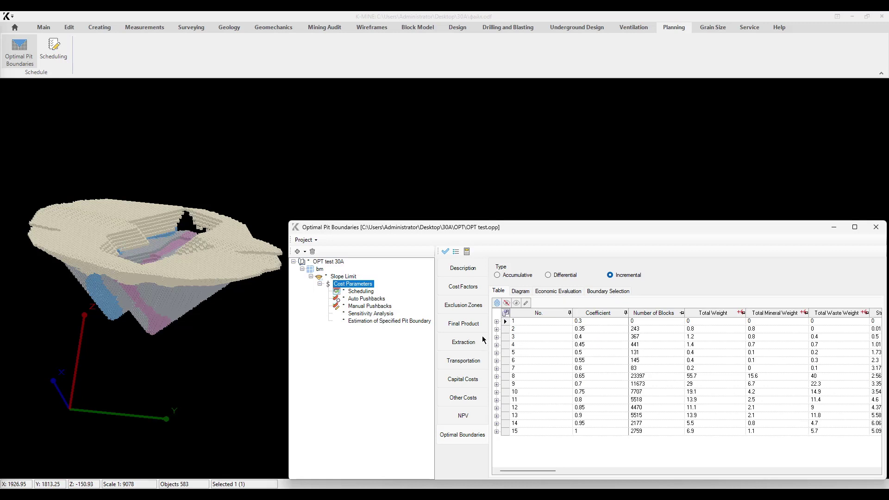
Review the value-to-coefficient list and available properties for recording boundaries to the block model, and leave without recording.
click(527, 304)
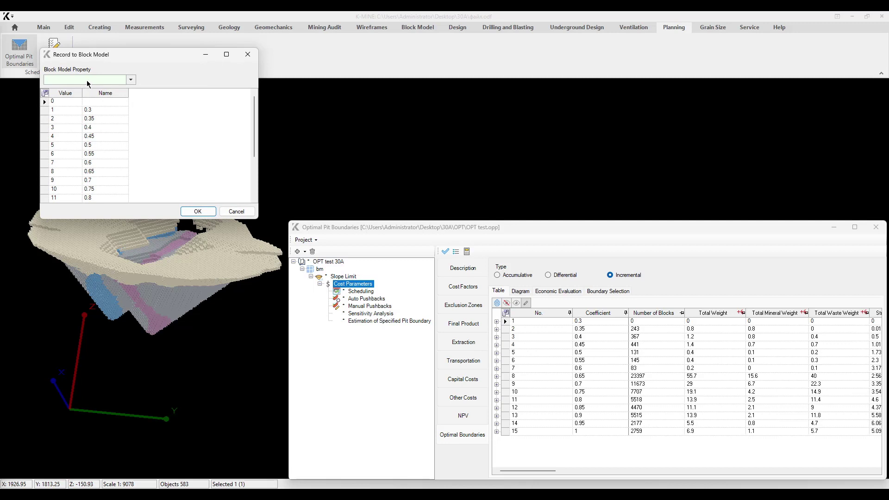
drag(107, 58, 151, 85)
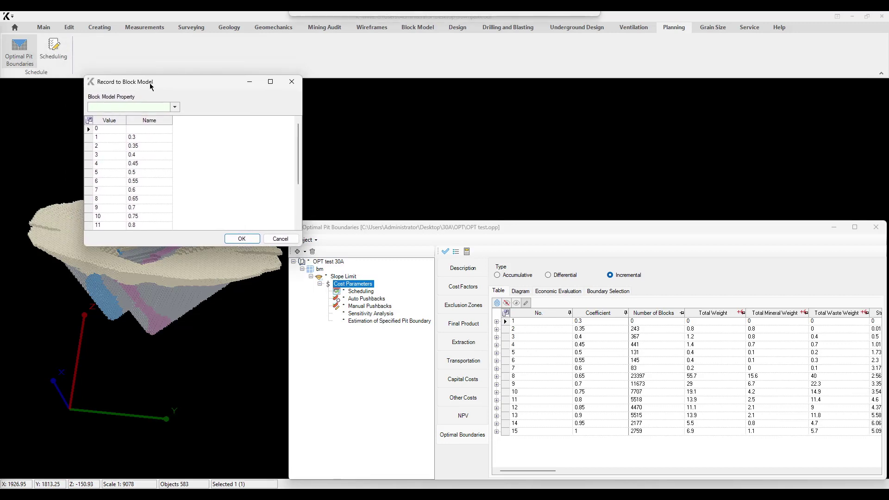
scroll(162, 143, down, 2)
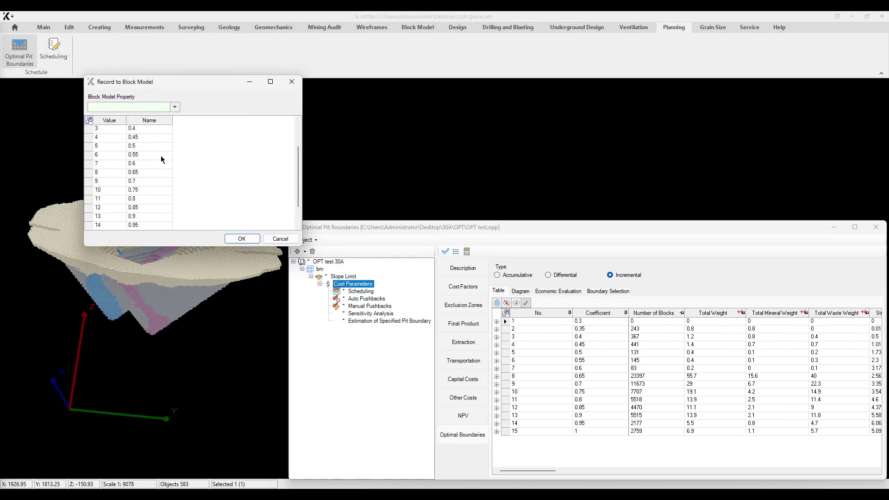
scroll(161, 160, up, 2)
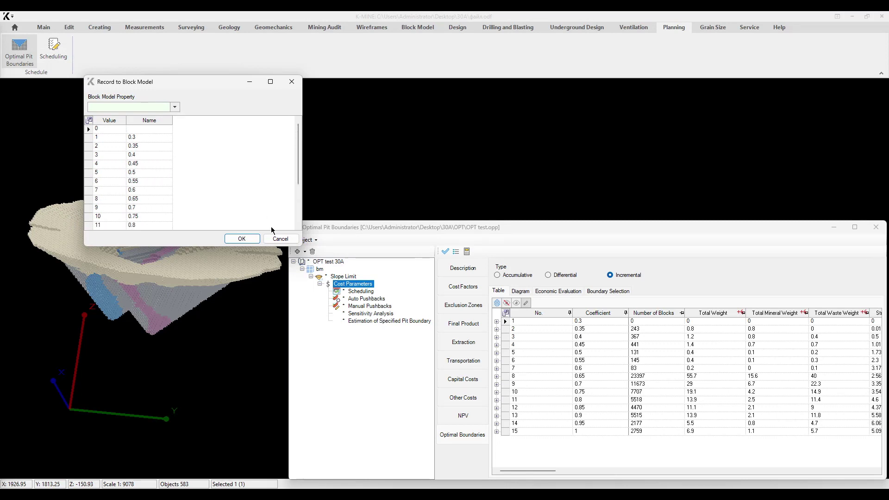
click(175, 108)
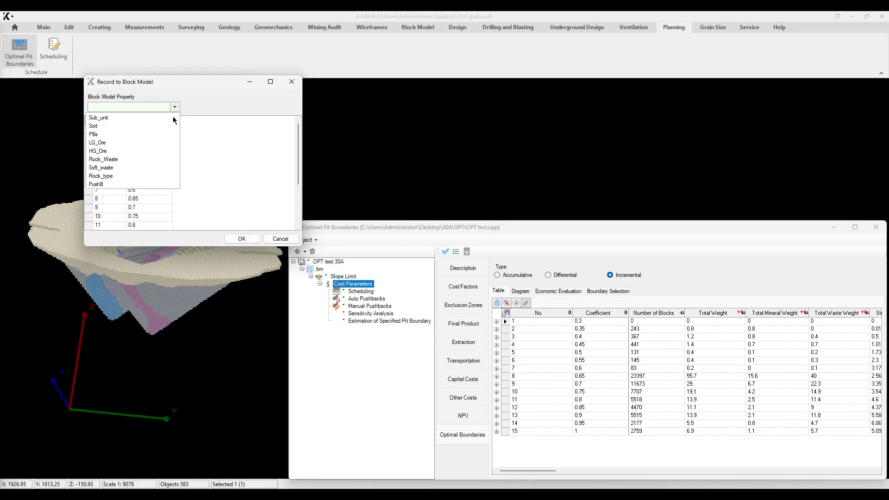
click(153, 132)
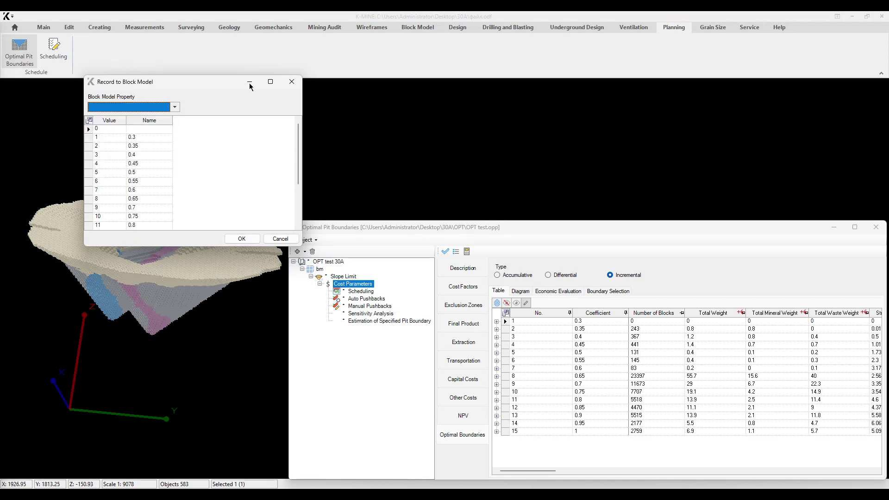
click(291, 82)
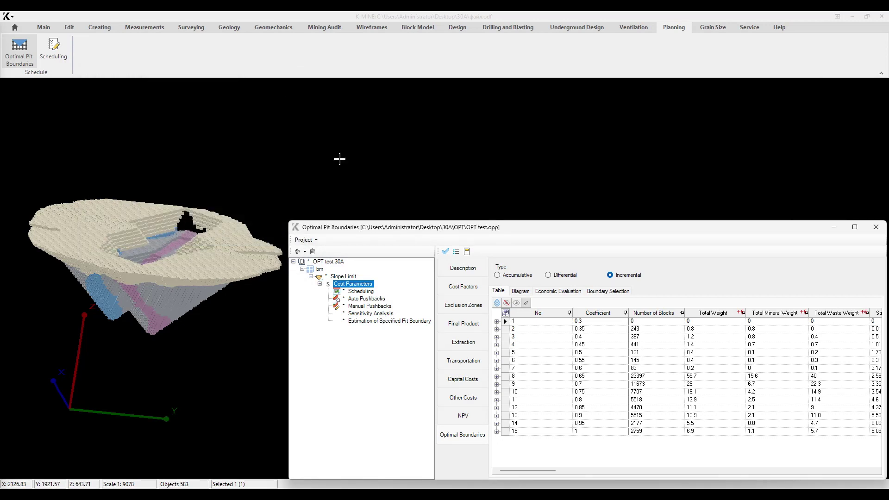
Examine the exclusion zones and the overall capital costs amount in the cost parameters.
click(464, 306)
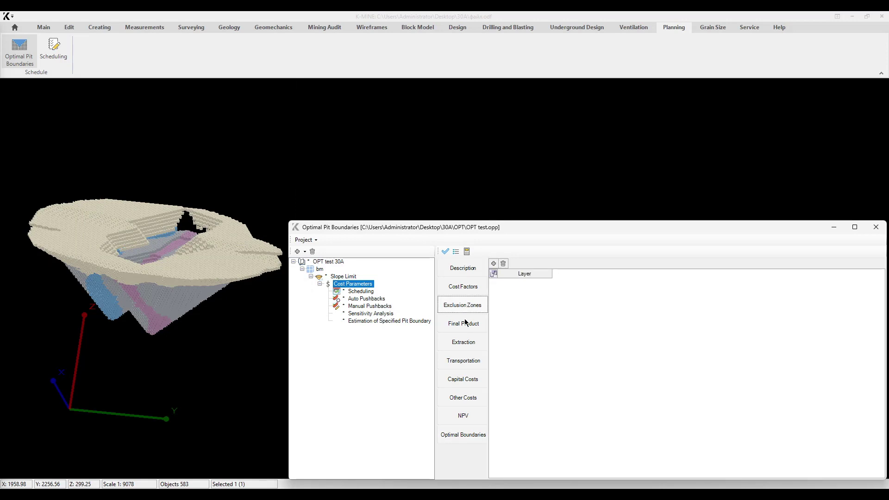
click(462, 380)
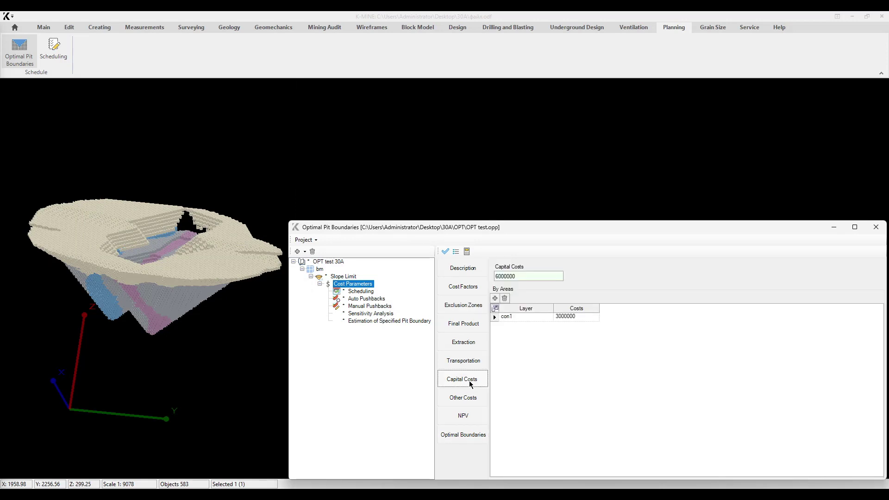
double_click(520, 276)
click(522, 276)
Inspect the con1 layer's capital cost entry and view its area outline over the pit in plan view.
click(524, 318)
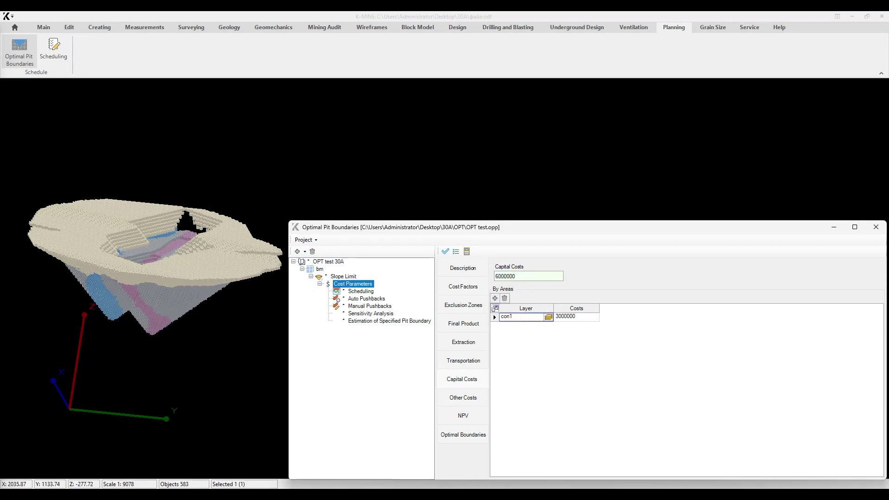
click(231, 341)
click(84, 314)
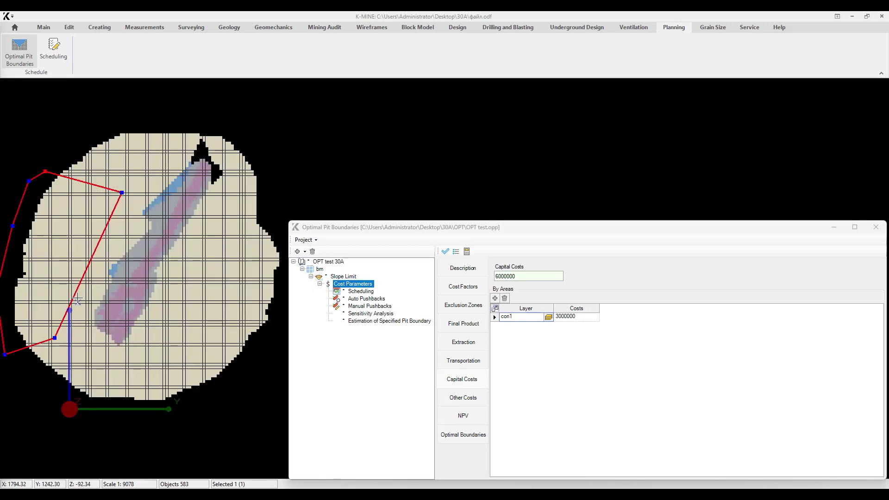
click(588, 321)
click(586, 317)
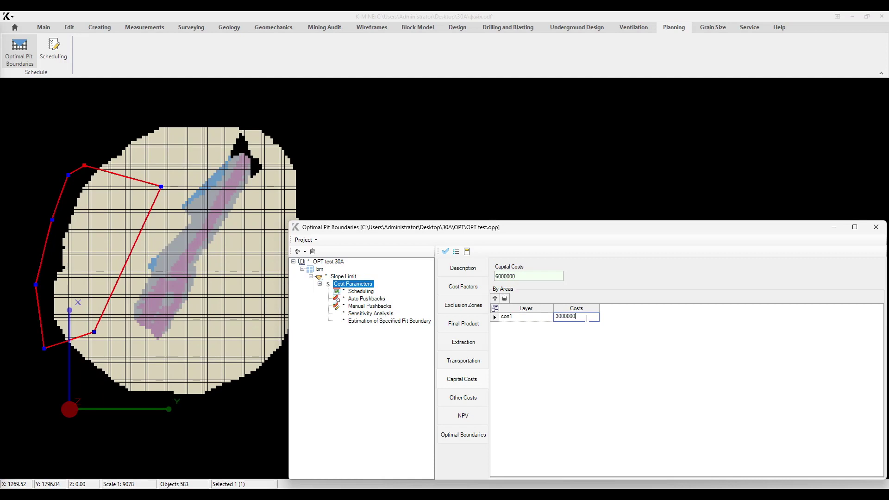
drag(586, 315, 554, 318)
click(584, 317)
Review the optimal boundaries results table, including the columns beyond the waste weight.
click(470, 435)
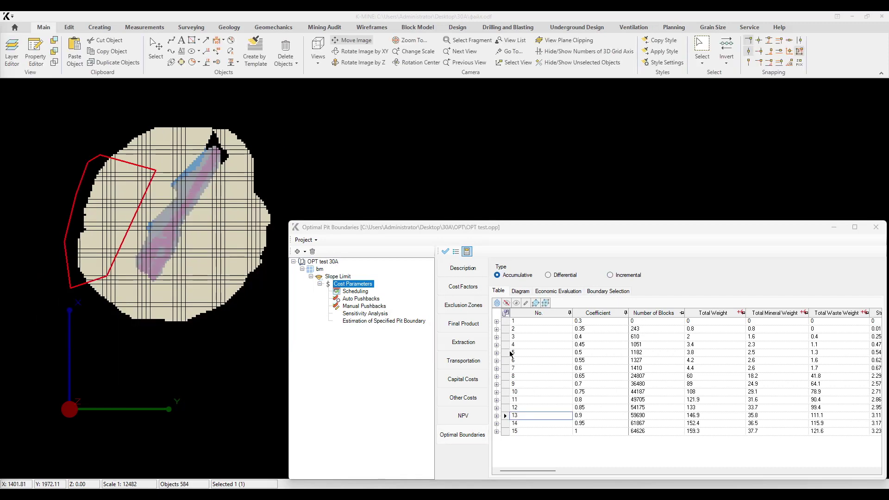
click(490, 228)
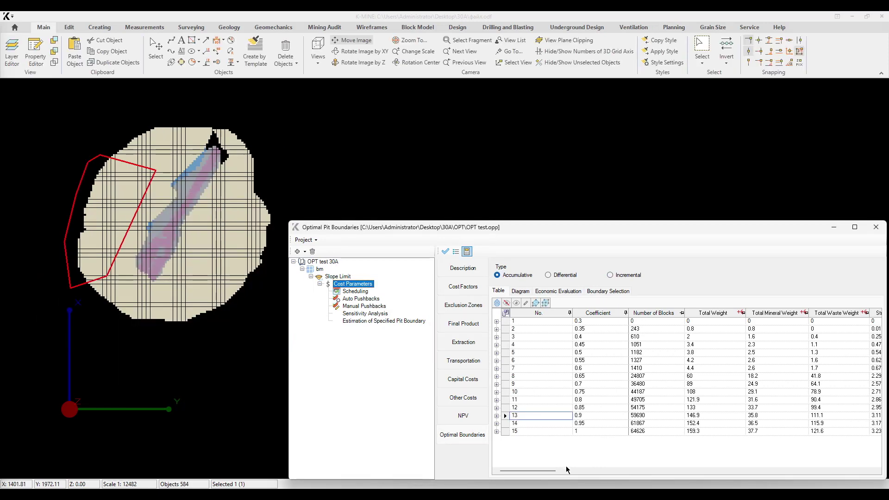
drag(551, 472, 782, 471)
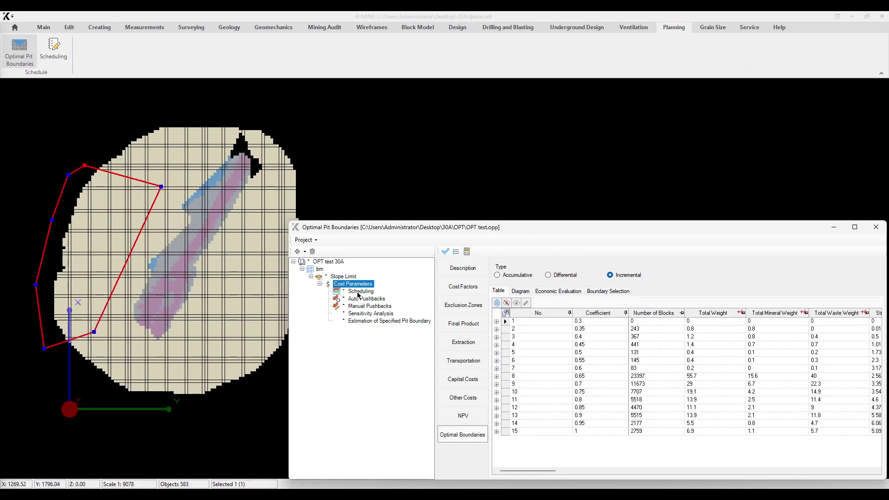
Examine the capital costs and result tables for Scheduling by period and for Auto Pushbacks by pushback number.
click(360, 292)
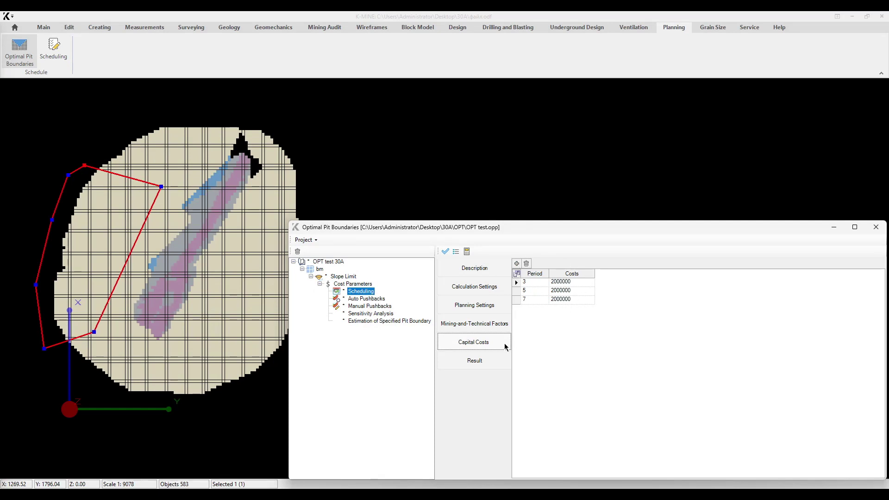
click(488, 361)
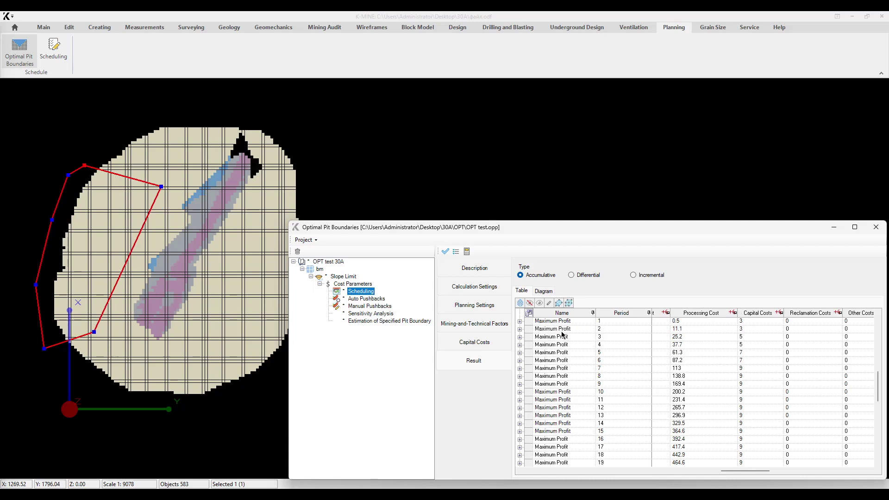
click(364, 299)
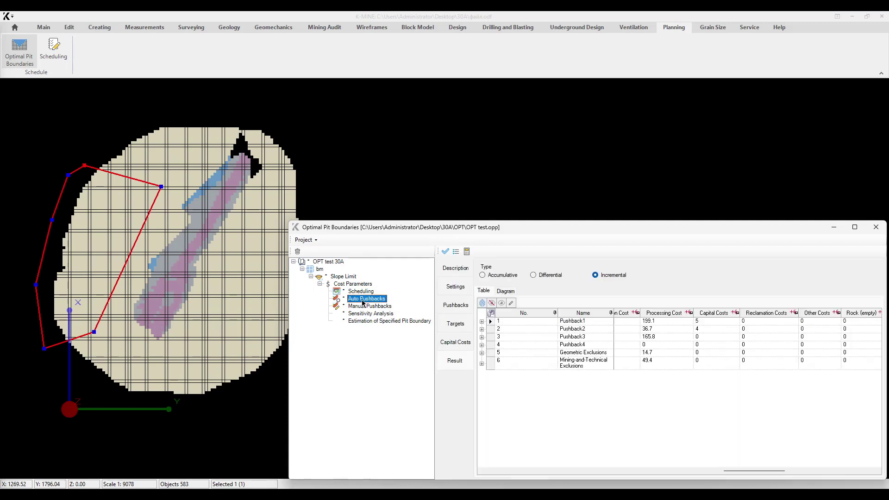
click(456, 343)
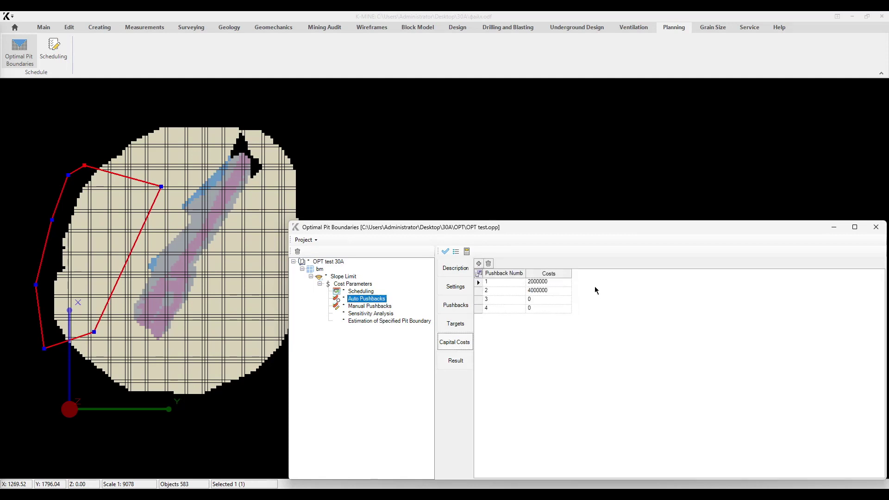
click(468, 360)
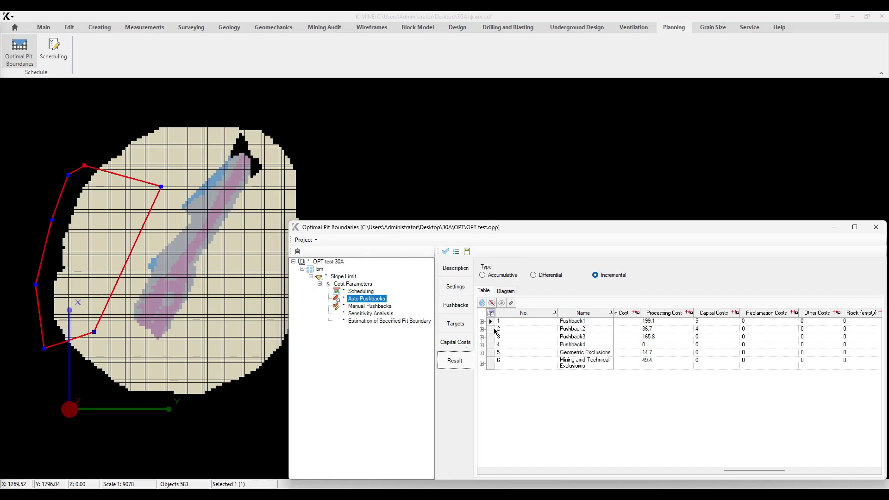
Examine the capital costs assigned to each manual pushback and the Manual Pushbacks result table.
click(376, 308)
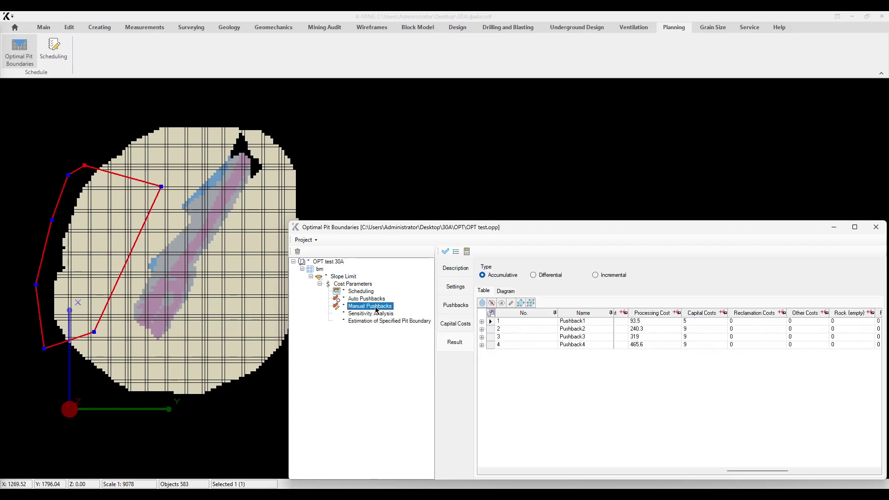
click(459, 325)
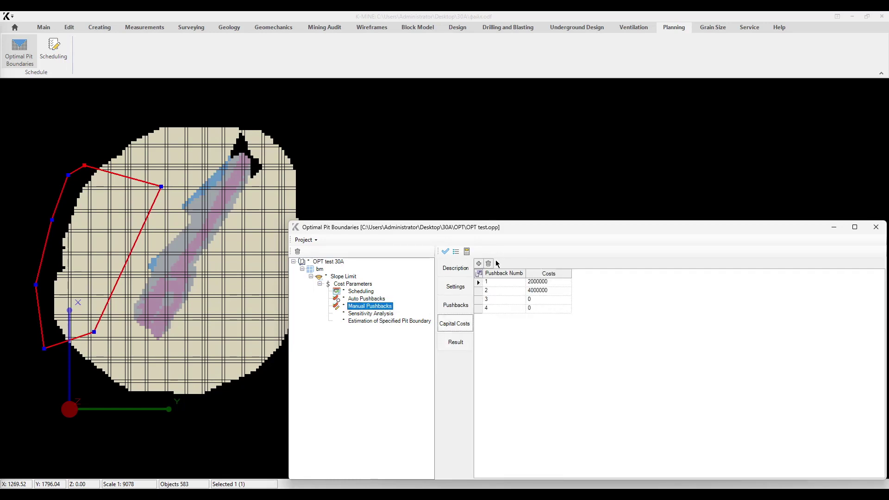
click(456, 345)
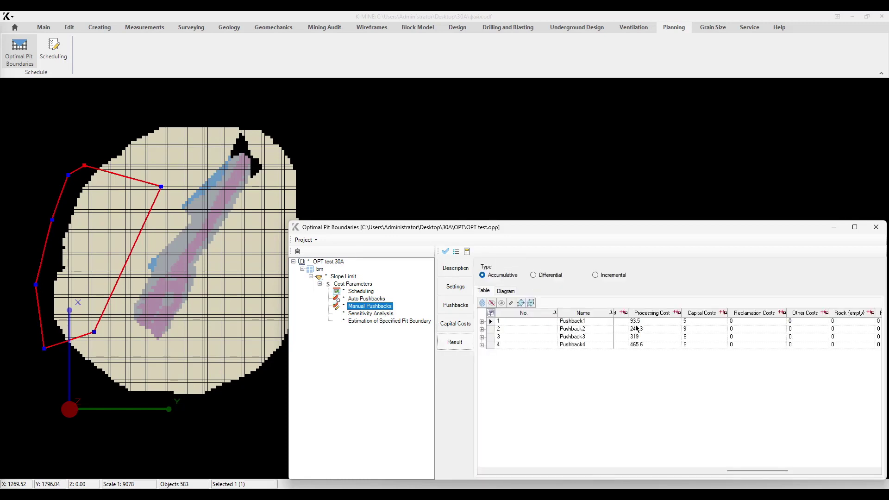
Display manual Pushback1 in the model view and view it in 3D perspective.
click(496, 322)
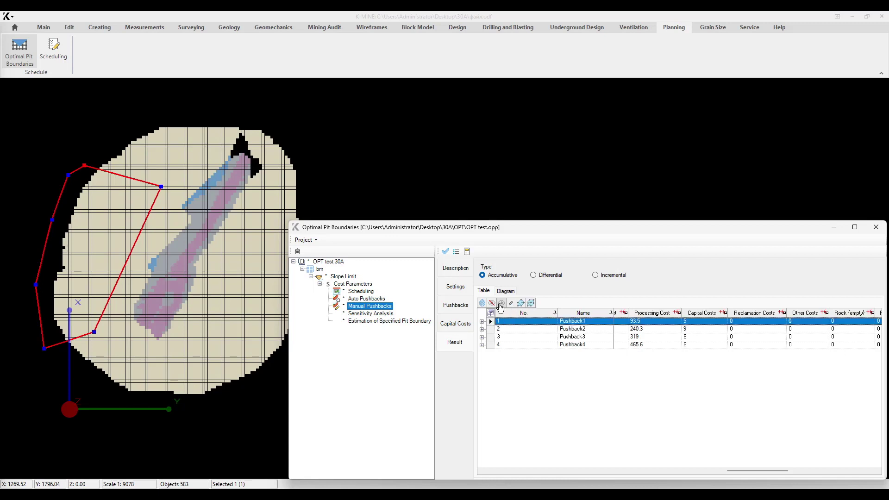
click(502, 303)
middle_drag(176, 321, 224, 143)
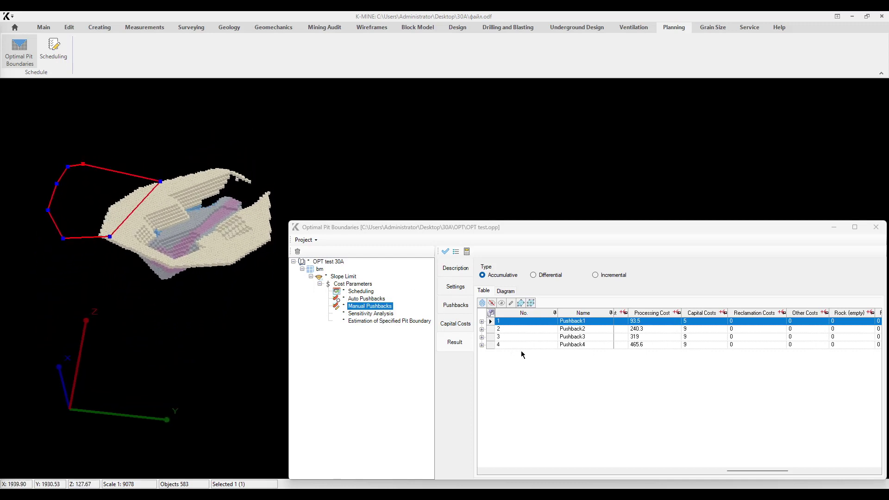
Review the Sensitivity Analysis settings and the resulting profit chart for the general cost factors.
click(370, 313)
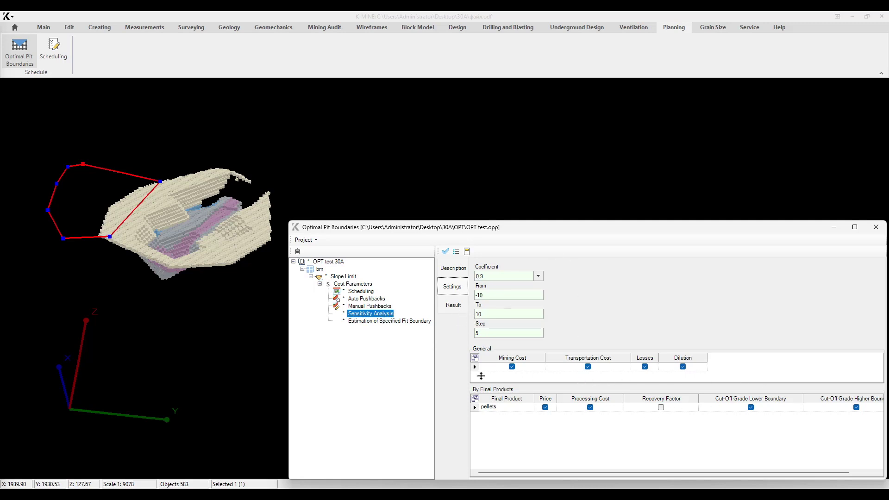
mouse_move(570, 475)
mouse_down()
mouse_move(599, 476)
mouse_move(561, 476)
mouse_up()
click(458, 309)
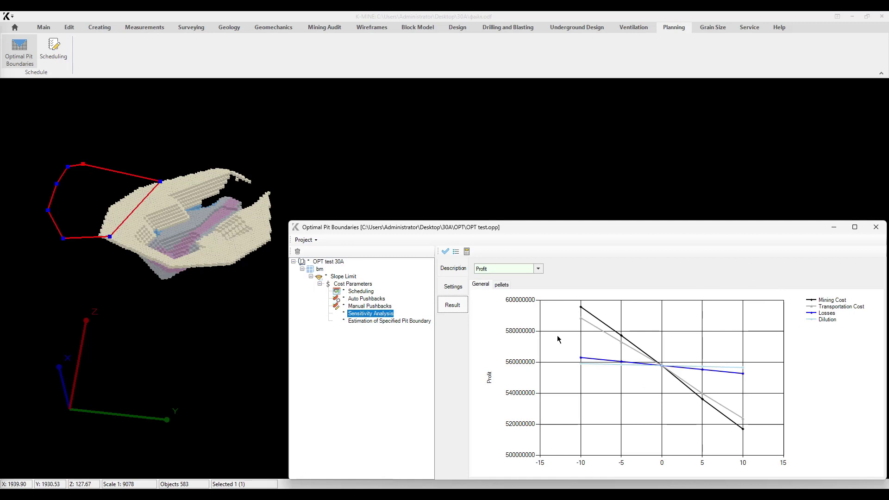
Examine the pellets sensitivity charts for Profit and NPV.
click(500, 286)
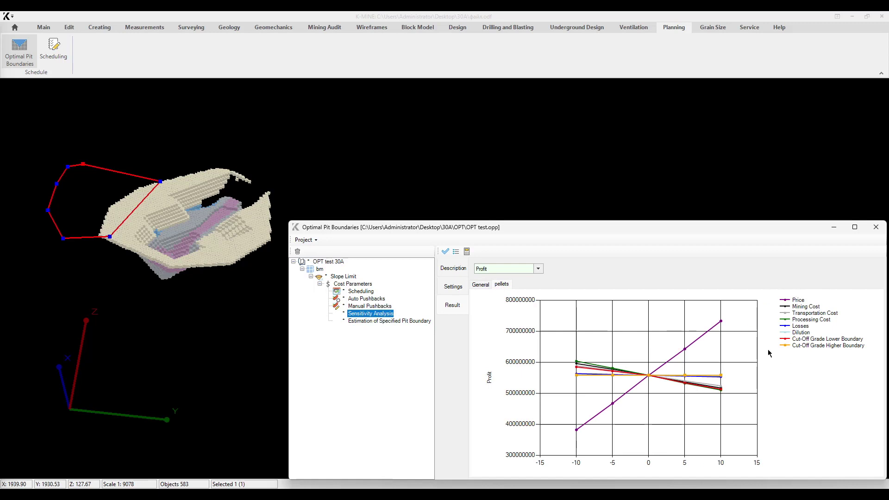
click(538, 269)
click(528, 279)
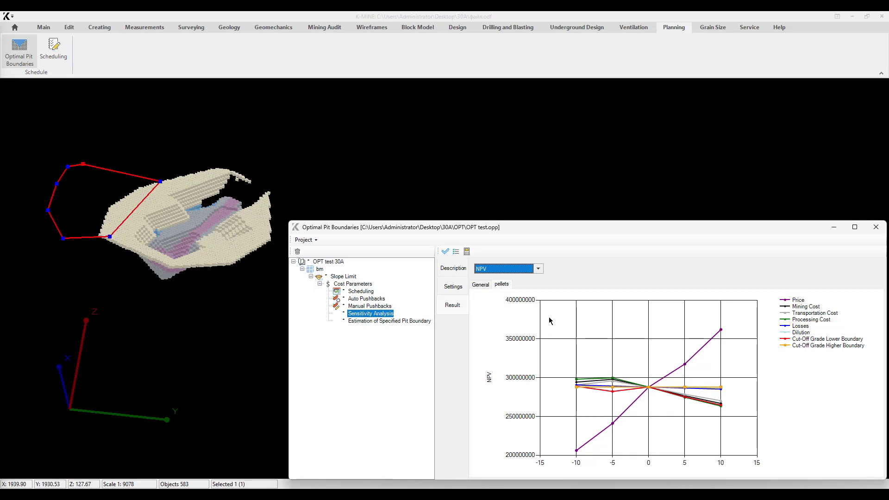
Examine the wireframe layer setting and the full result table for Estimation of Specified Pit Boundary.
click(396, 321)
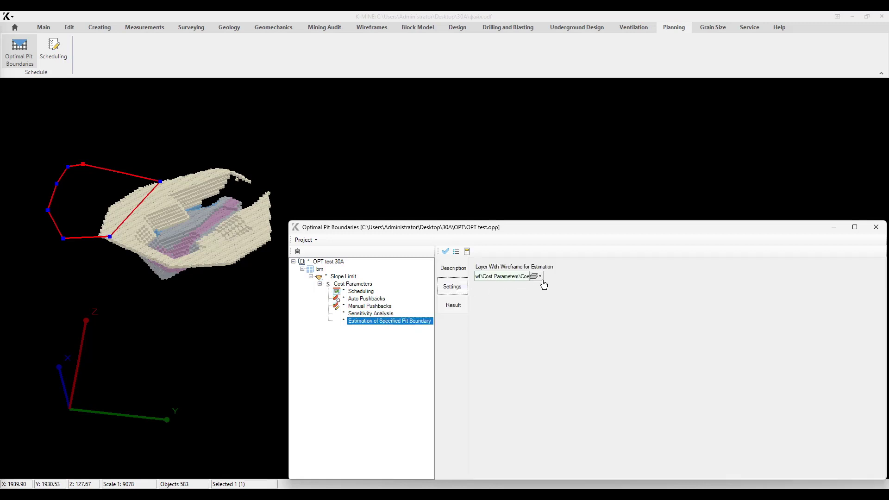
click(452, 305)
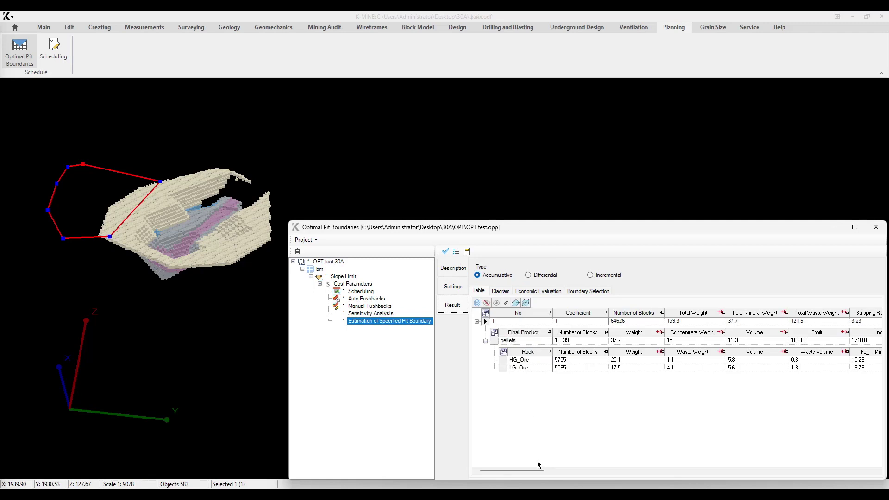
drag(527, 476, 660, 470)
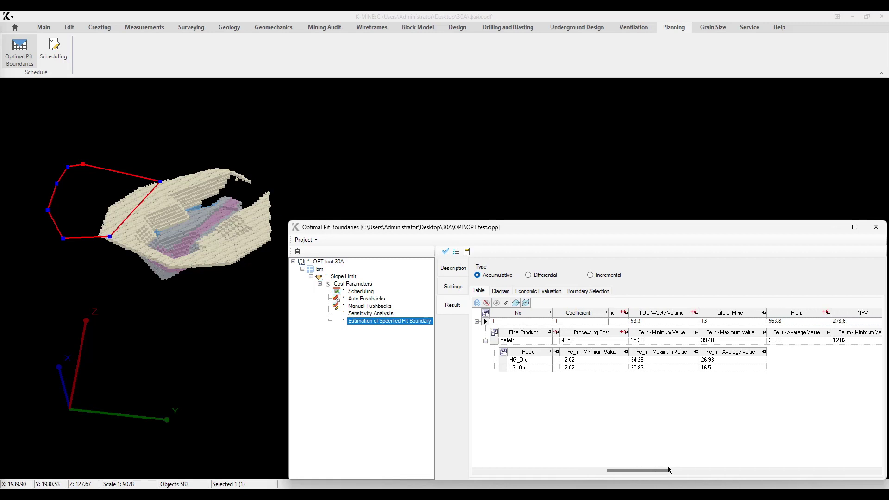
drag(683, 469, 463, 468)
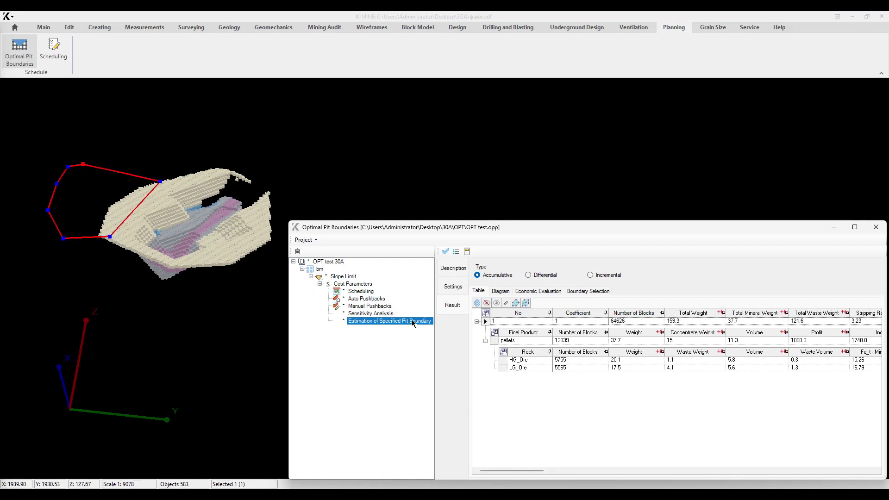
Inspect the block model properties available for recording the specified pit boundary result, and leave without recording.
click(507, 304)
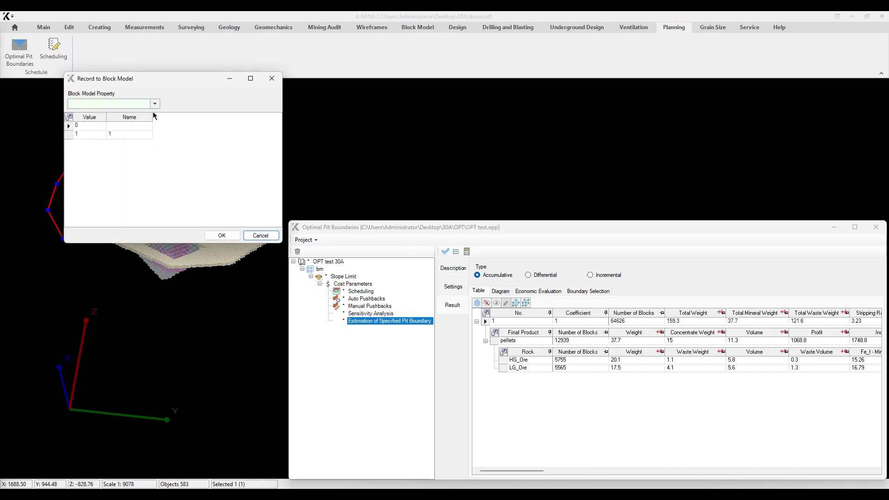
click(156, 106)
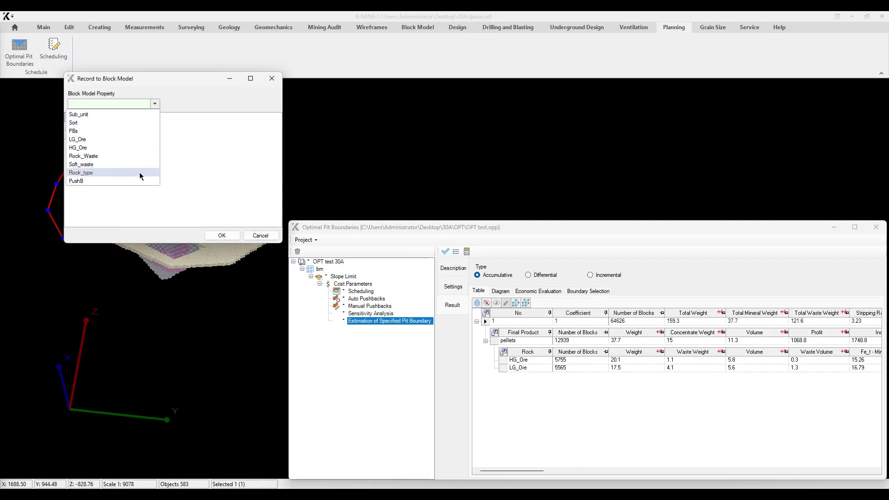
click(184, 120)
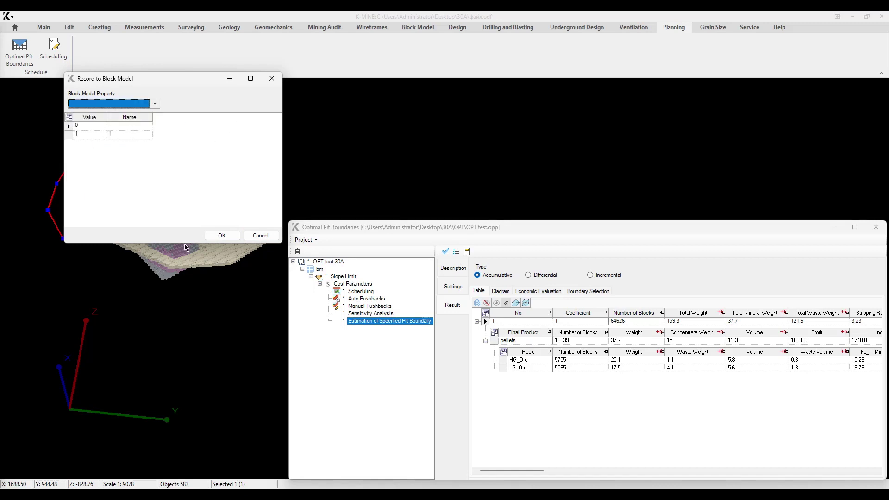
click(259, 235)
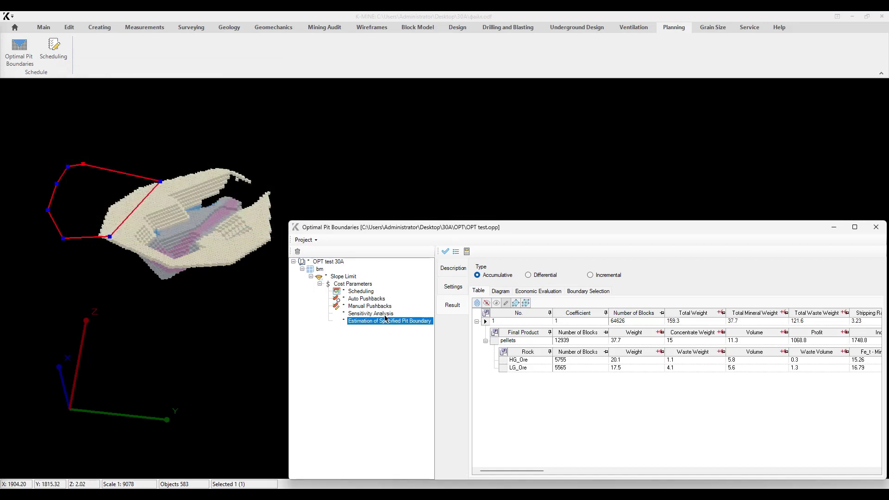
Try recording the Auto Pushbacks result to the block model property PushB.
click(368, 299)
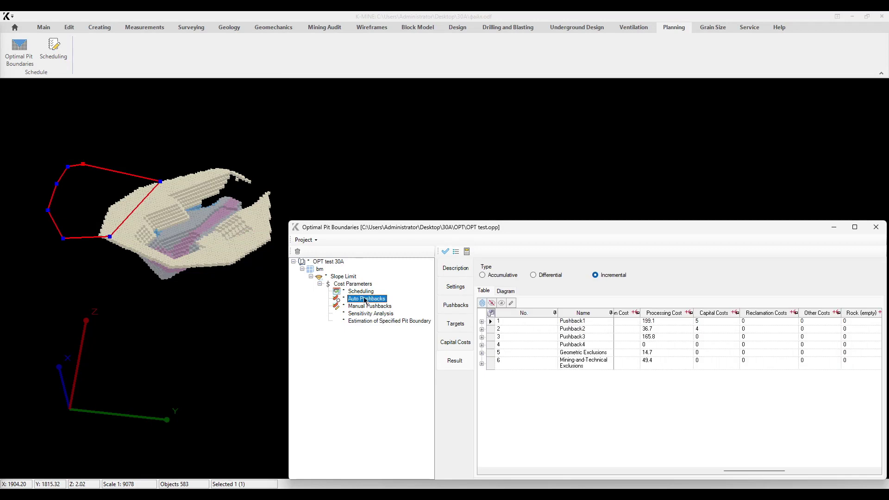
click(511, 303)
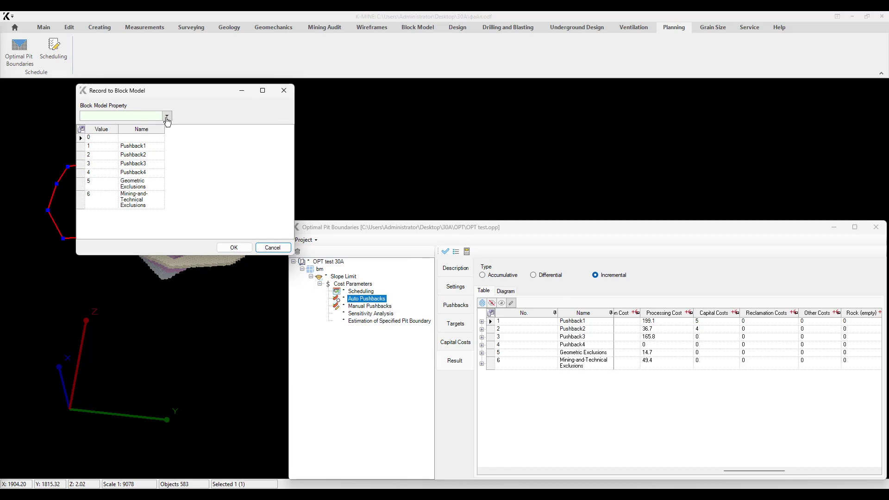
click(167, 116)
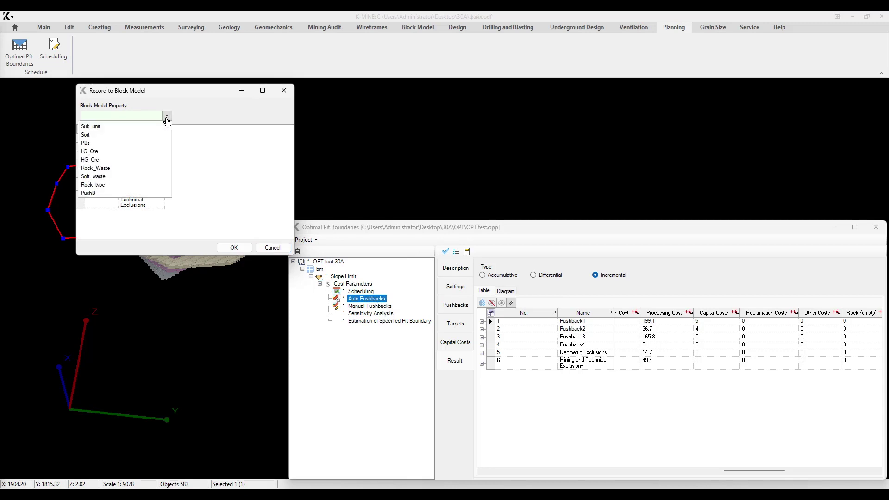
click(130, 194)
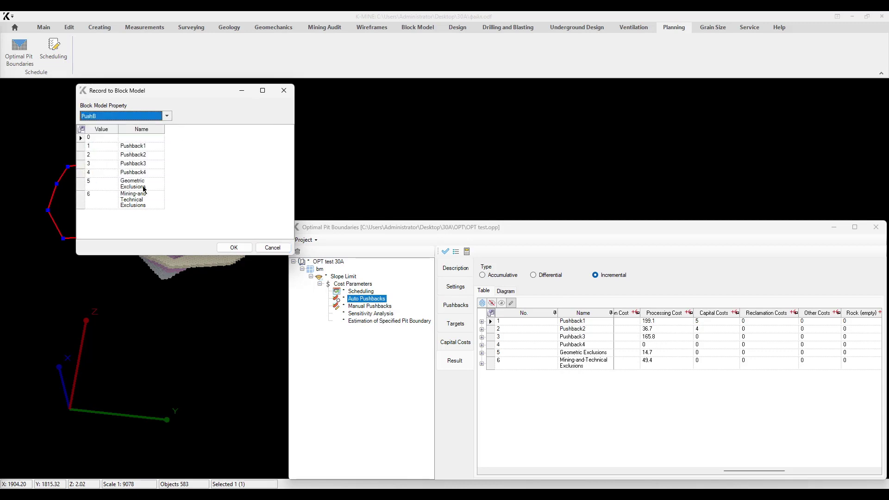
click(275, 248)
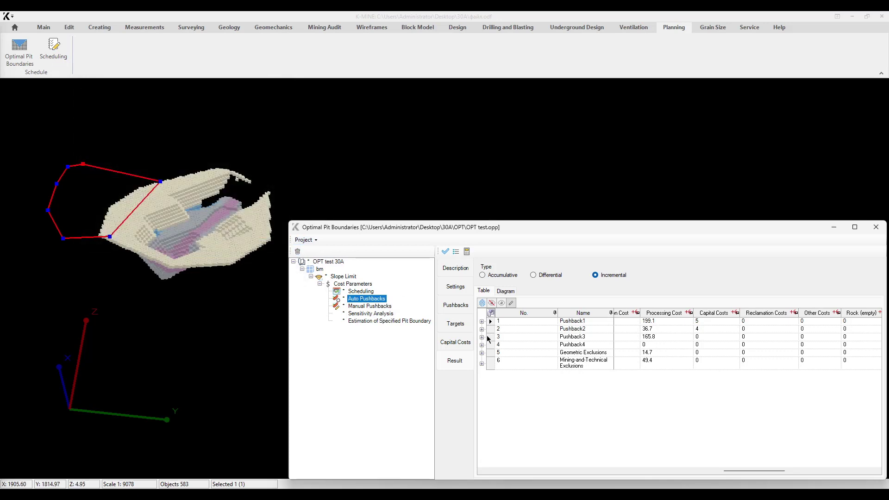
Inspect the settings for recording the Manual Pushbacks result to the block model, and leave without recording.
click(368, 307)
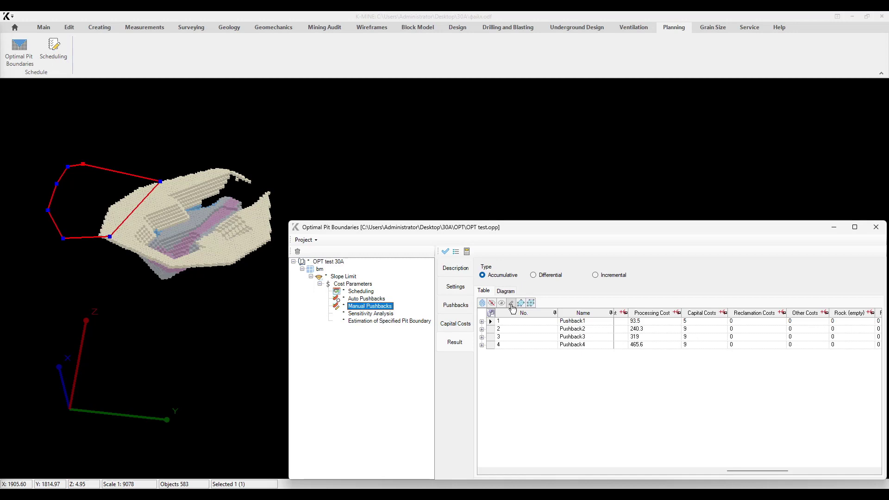
click(511, 304)
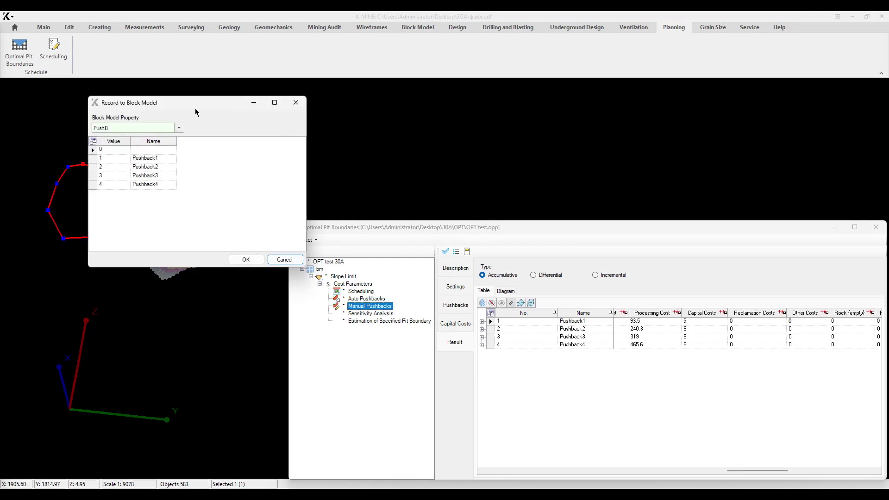
click(285, 261)
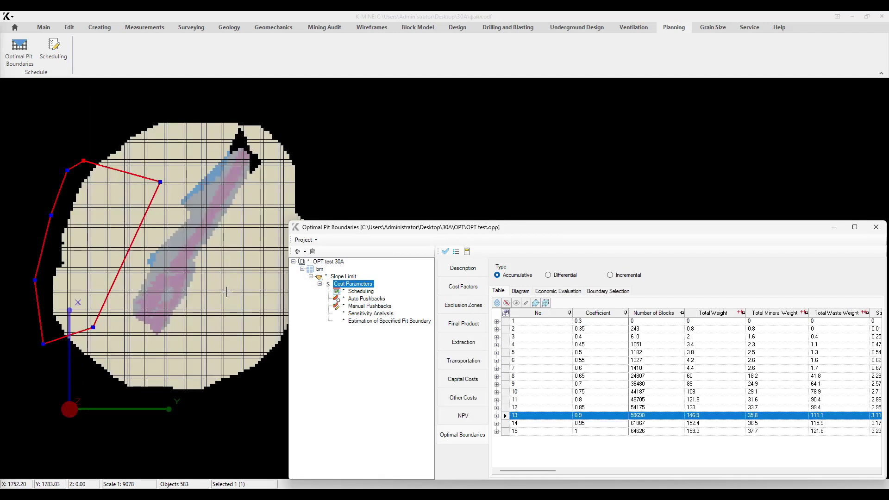
Draw a closed four-point contour over the bulge on the pit edge opposite the red contour.
middle_drag(181, 280, 161, 269)
mouse_move(169, 317)
middle_down()
mouse_move(166, 290)
mouse_move(169, 317)
middle_up()
middle_drag(257, 252, 193, 256)
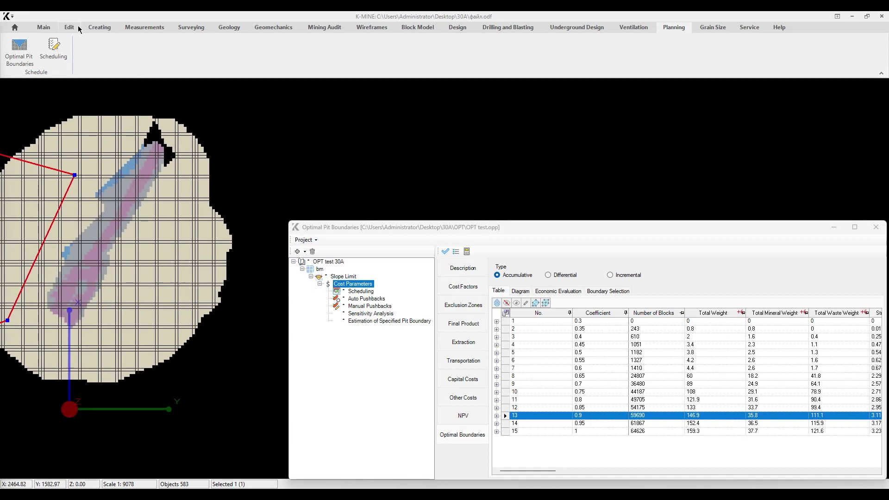
click(44, 27)
click(209, 204)
click(208, 328)
click(257, 324)
right_click(256, 190)
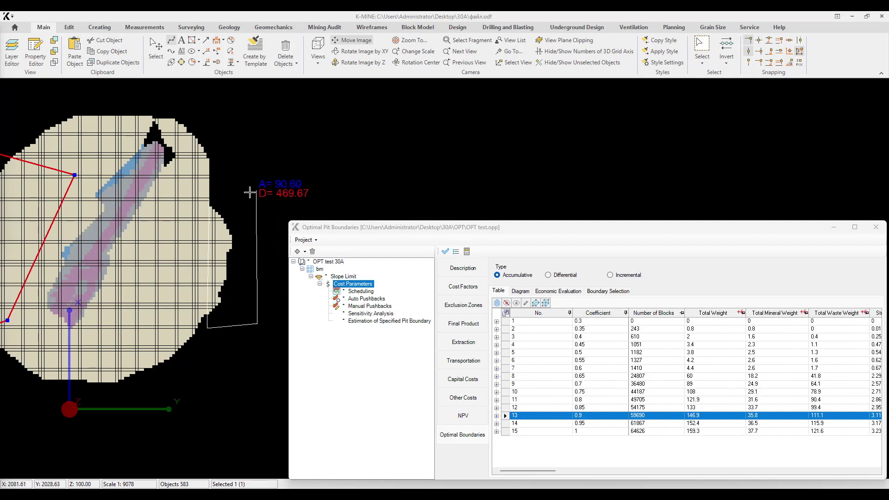
right_click(246, 191)
click(268, 218)
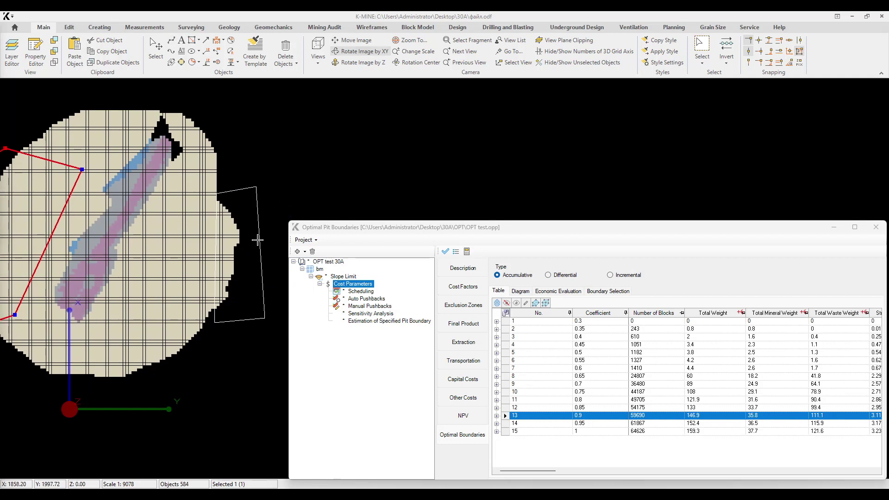
Select the new contour and add layer con2 to the Exclusion Zones of Cost Parameters.
drag(257, 240, 262, 227)
middle_drag(254, 267, 260, 232)
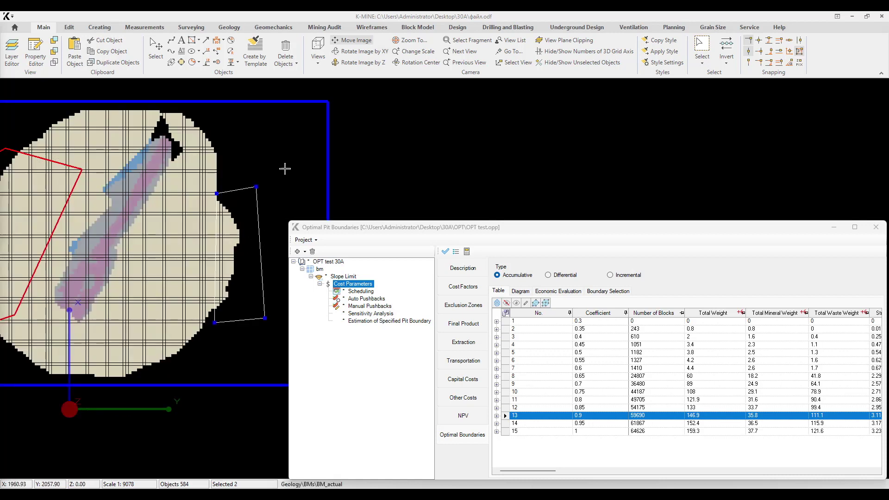
click(463, 305)
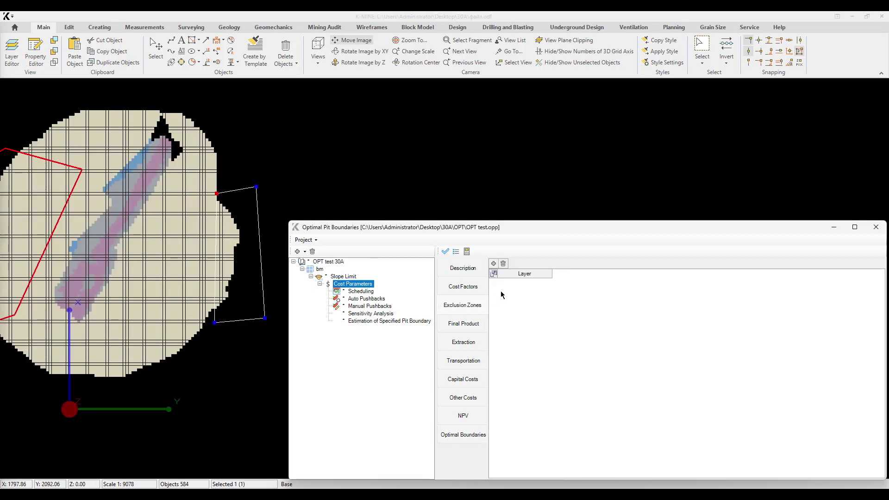
click(493, 262)
click(513, 283)
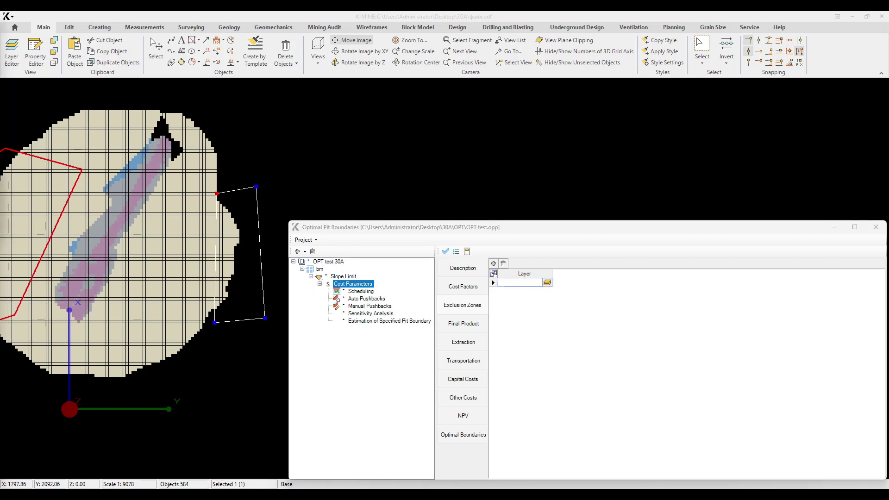
click(575, 302)
click(441, 230)
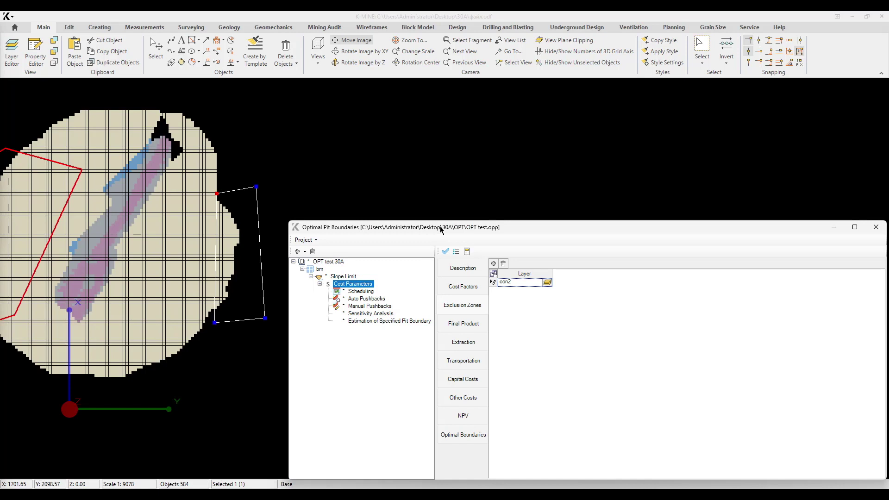
Apply the exclusion zone changes and recalculate the optimal boundaries for Cost Parameters.
click(468, 253)
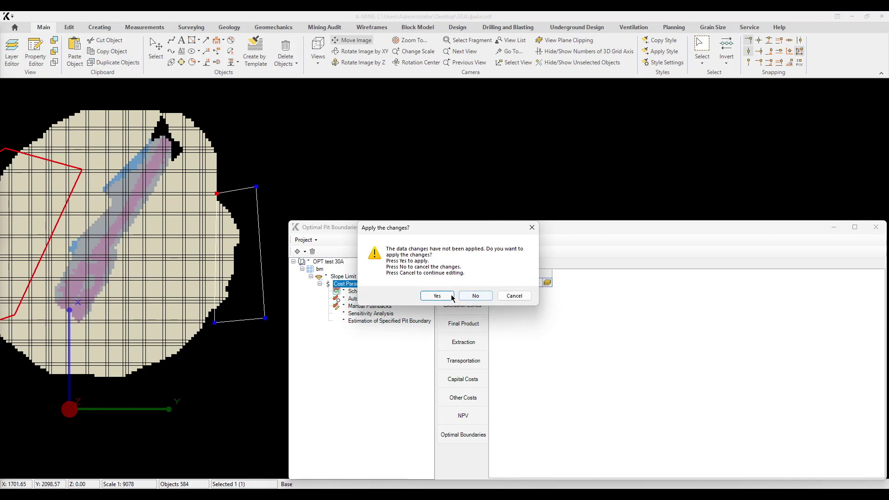
click(451, 298)
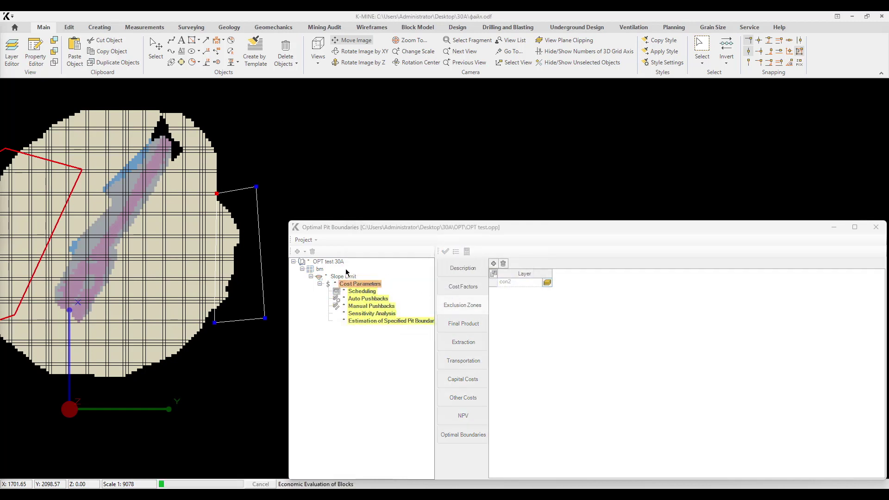
click(463, 284)
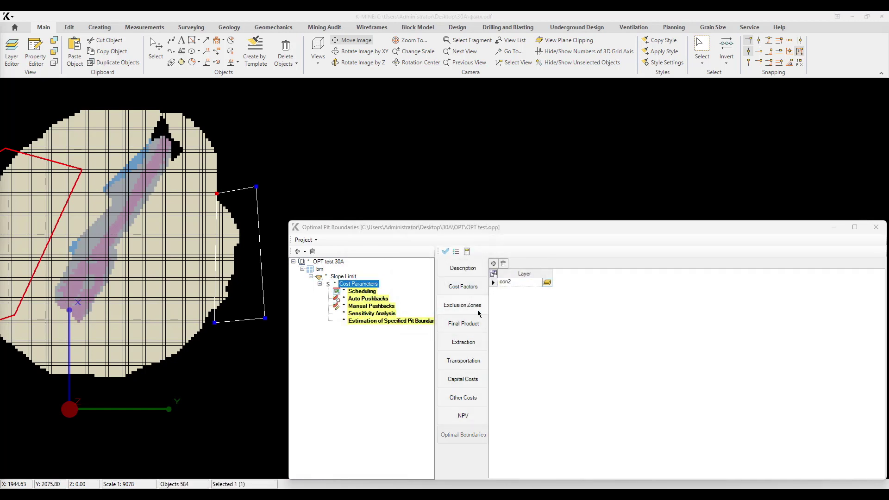
Display recalculated boundary 13 with coefficient 0.9 in the model and inspect its edge along the exclusion contour.
click(509, 417)
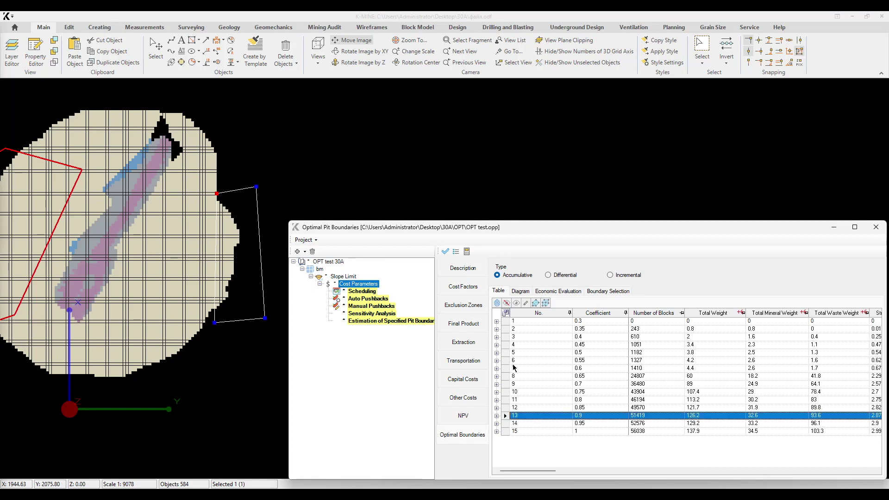
click(517, 303)
drag(244, 264, 250, 283)
middle_drag(228, 342, 247, 197)
middle_drag(226, 268, 266, 234)
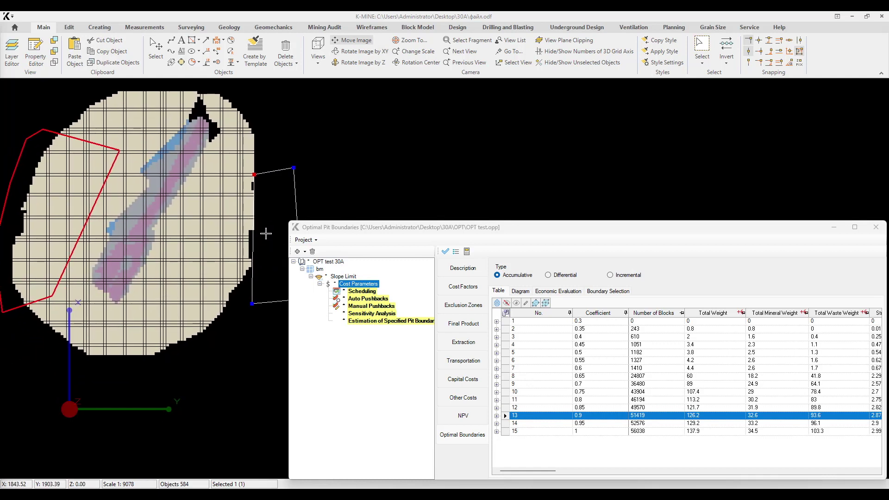